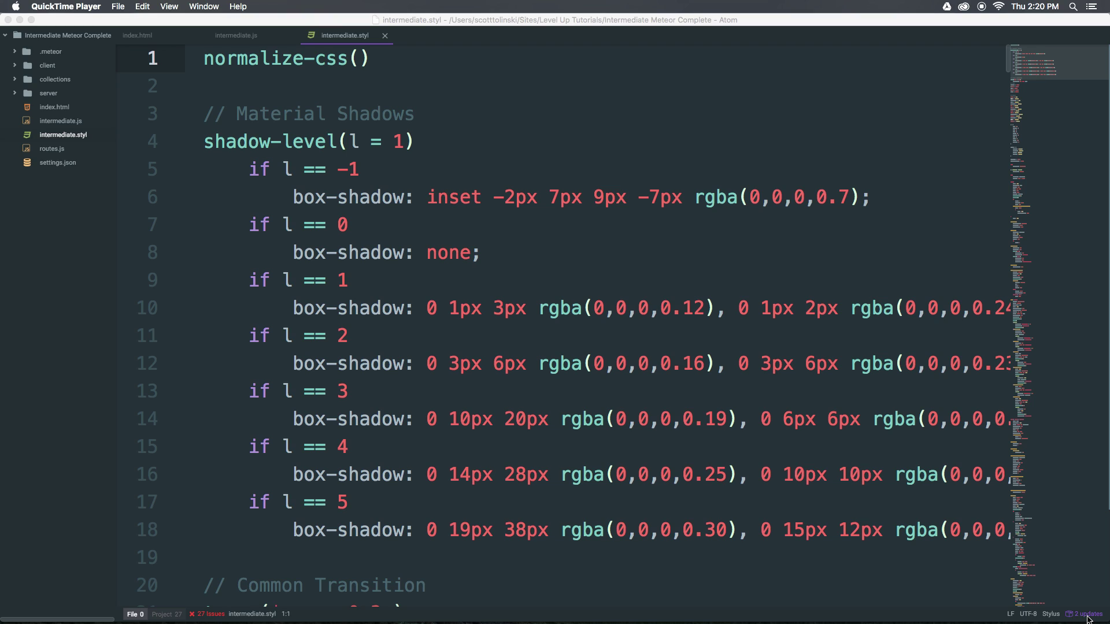
# Show the Available Updates list in Settings, with newer linter-jscs and linter-jshint versions.
pyautogui.click(1084, 614)
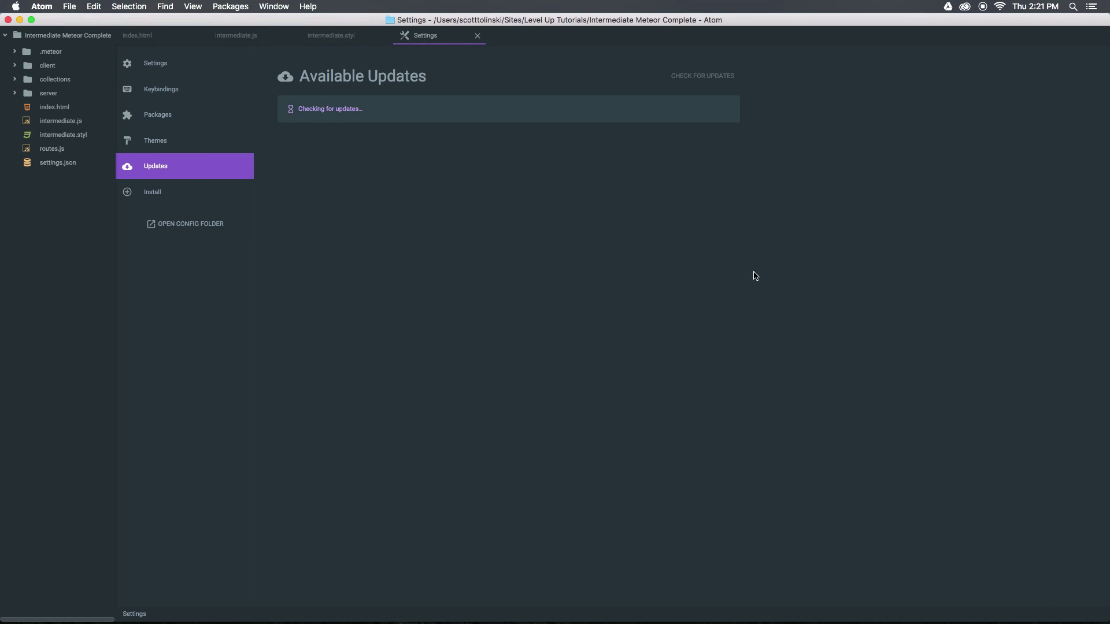
pyautogui.click(42, 7)
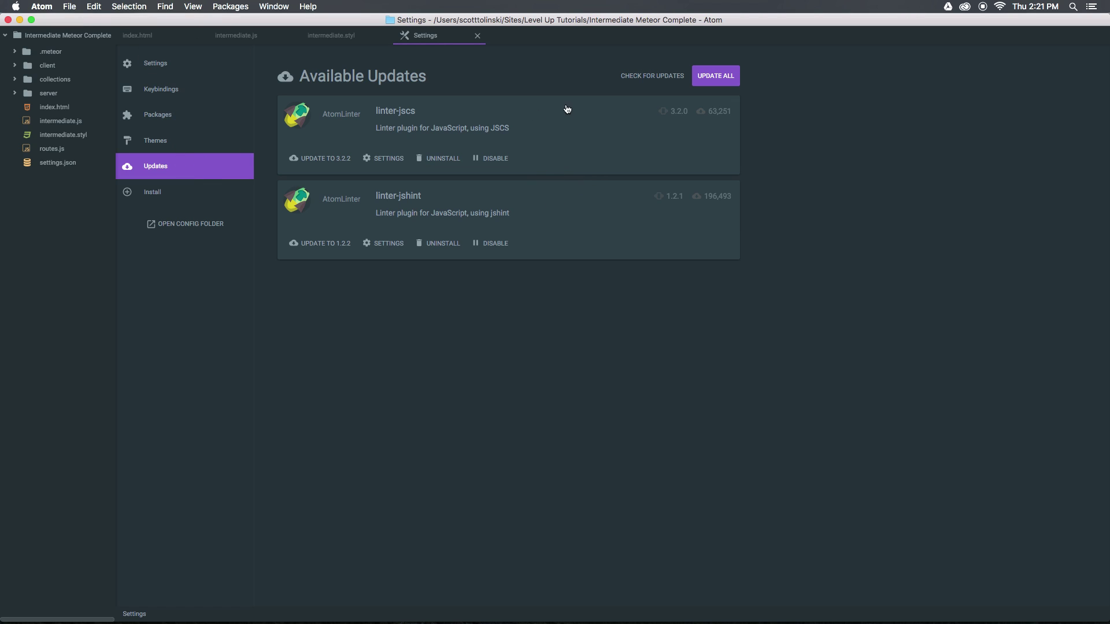
# Update all listed packages, bringing linter-jscs to 3.2.2 and linter-jshint to 1.2.2.
pyautogui.click(714, 83)
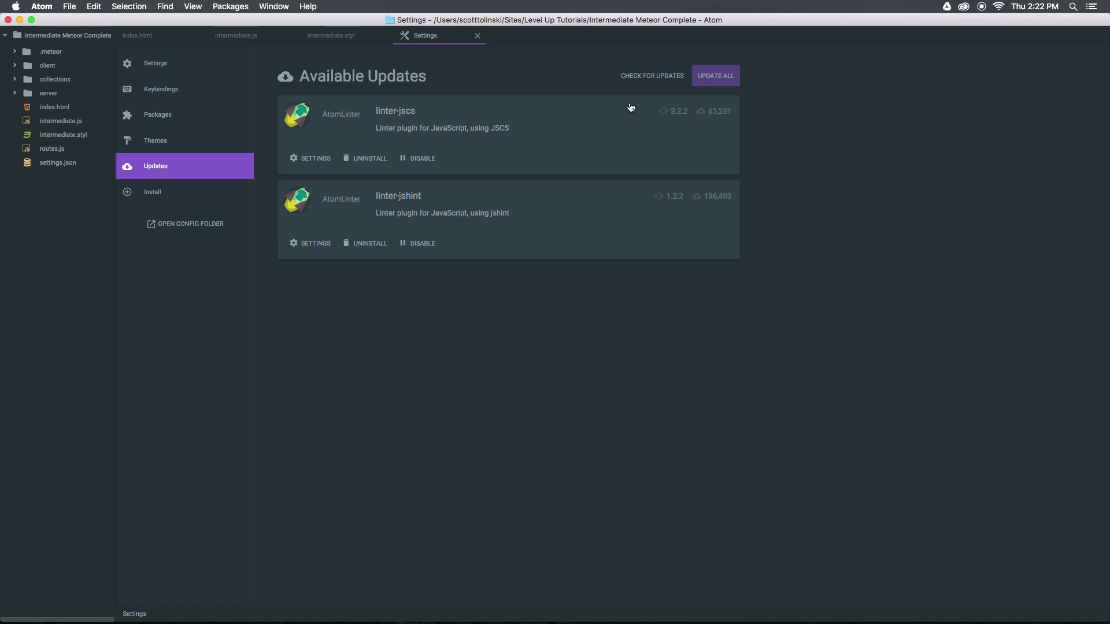
# Re-check for package updates so the list reports all installed packages up to date.
pyautogui.click(649, 73)
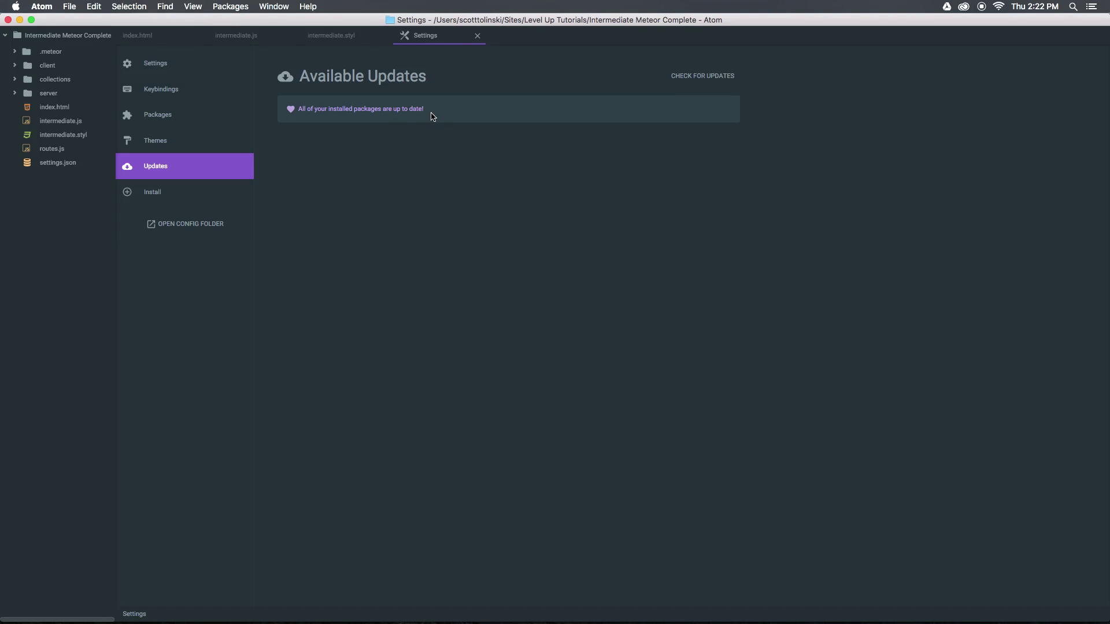
# Run Atom > Check for Update and confirm version 1.3.2 is the latest, then dismiss the message.
pyautogui.click(44, 6)
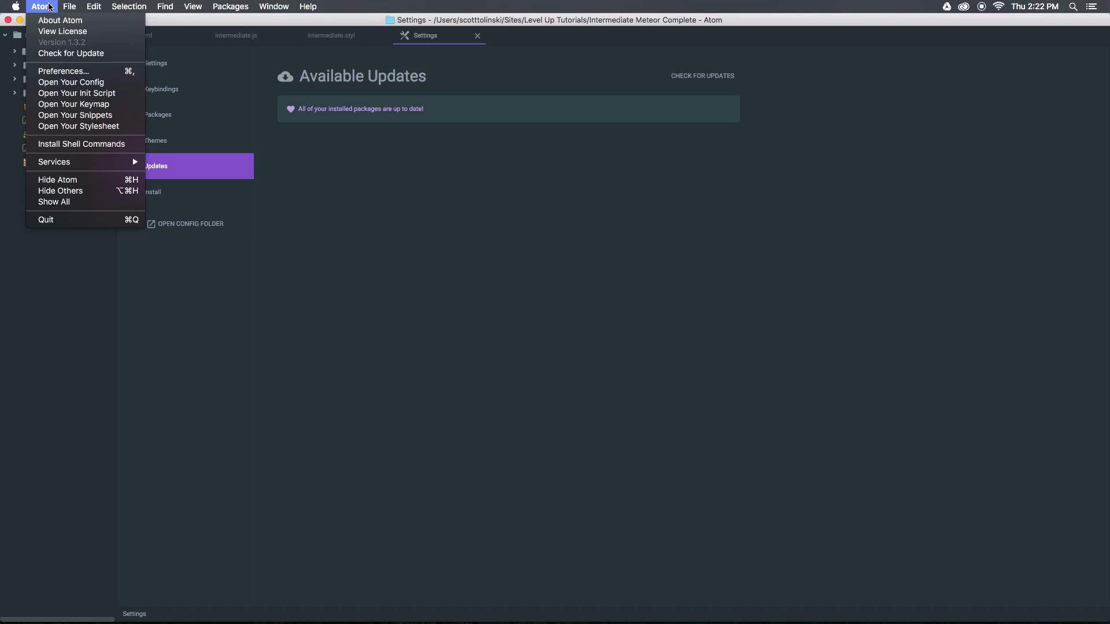
pyautogui.click(71, 53)
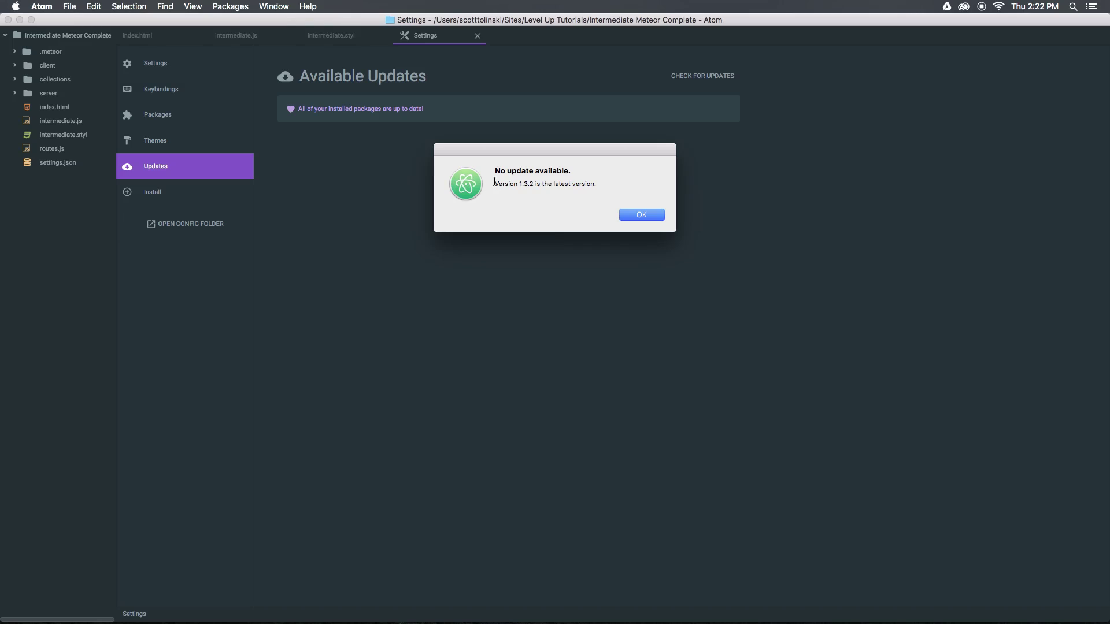
pyautogui.moveTo(494, 182); pyautogui.dragTo(601, 183)
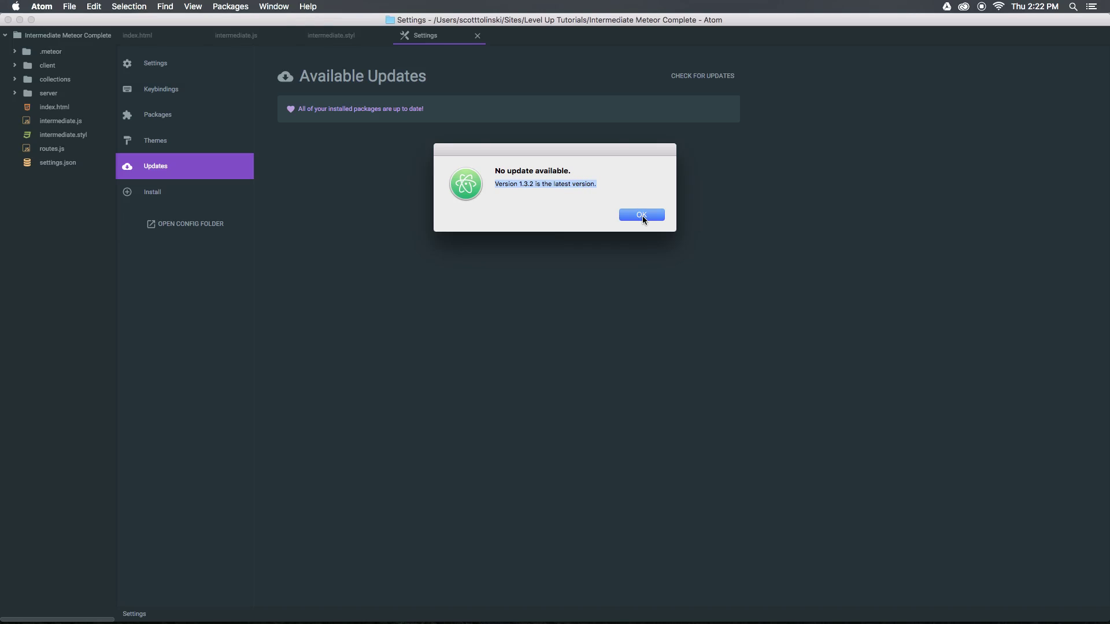
pyautogui.click(642, 216)
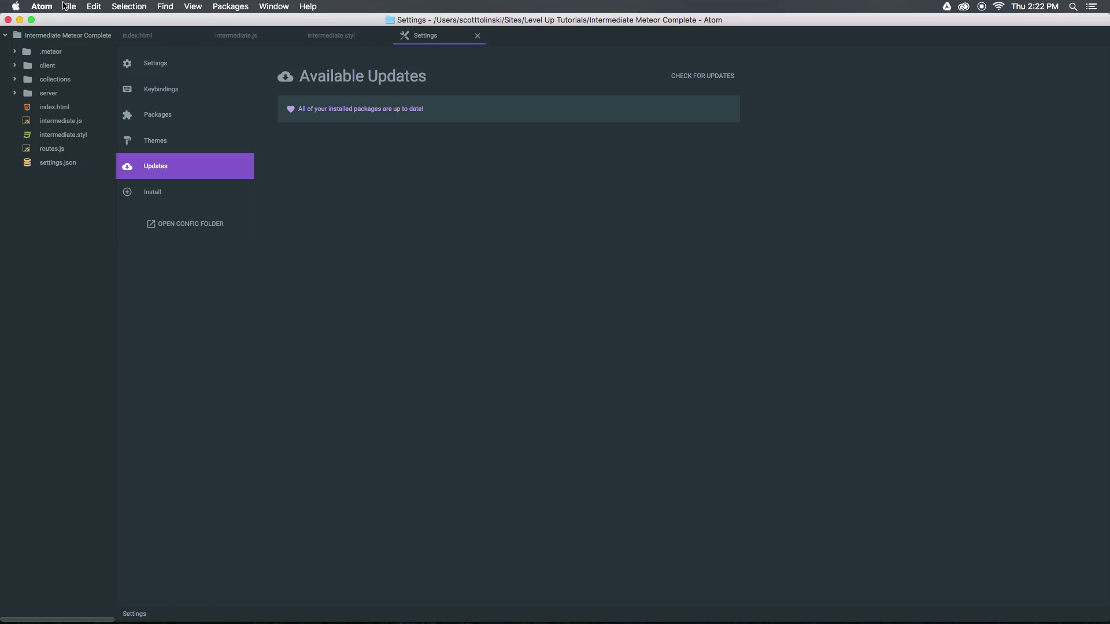
pyautogui.click(41, 6)
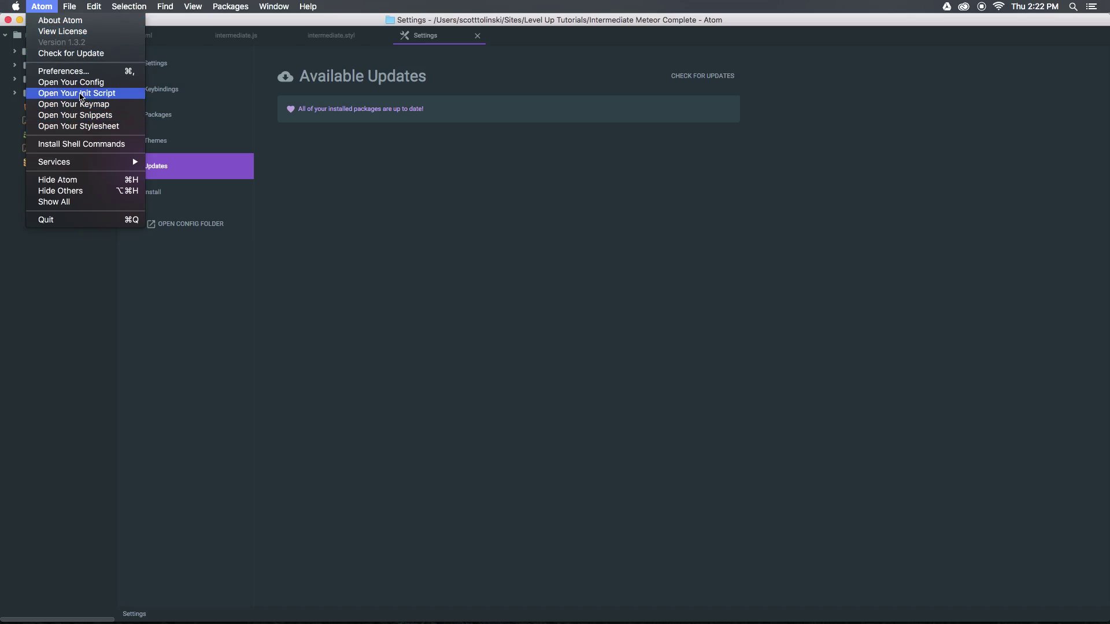
pyautogui.click(216, 152)
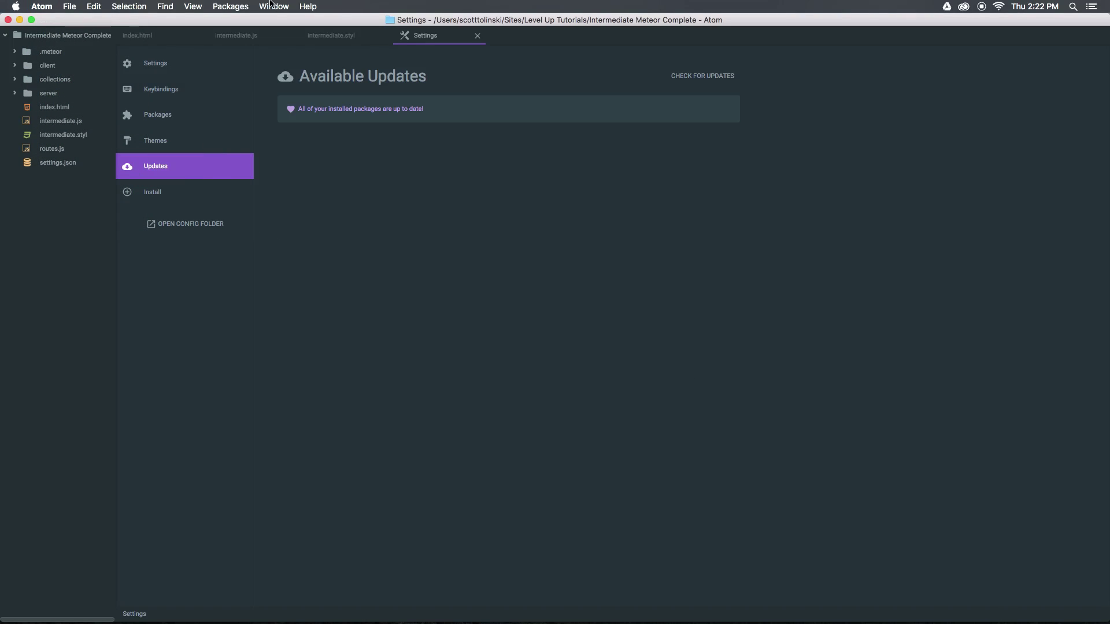
# Close the Settings tab and return to the intermediate.styl stylesheet.
pyautogui.click(477, 35)
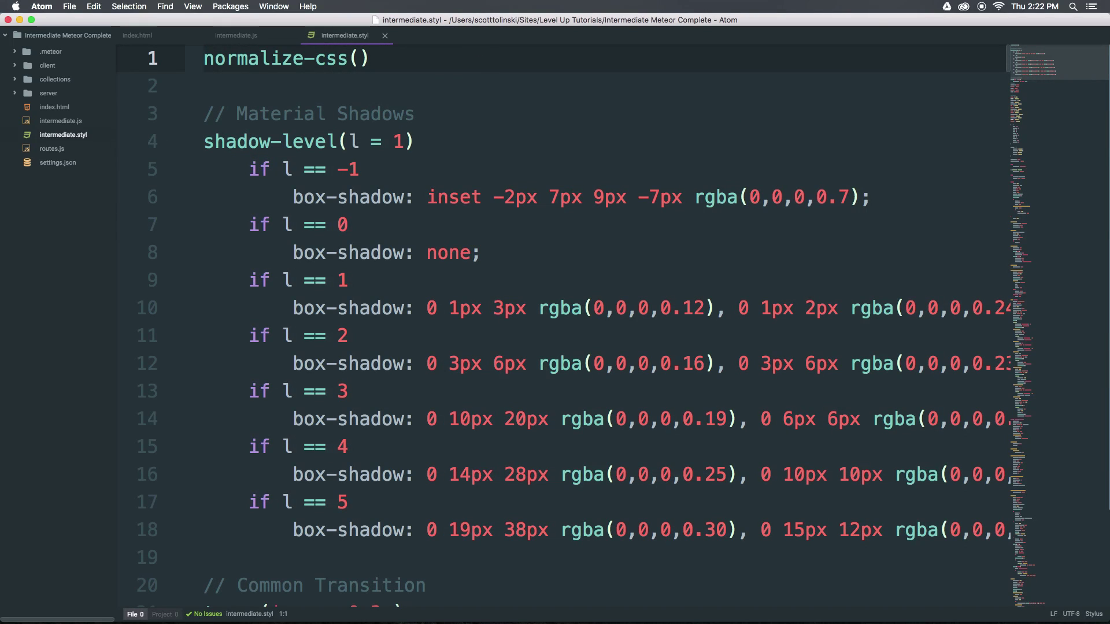